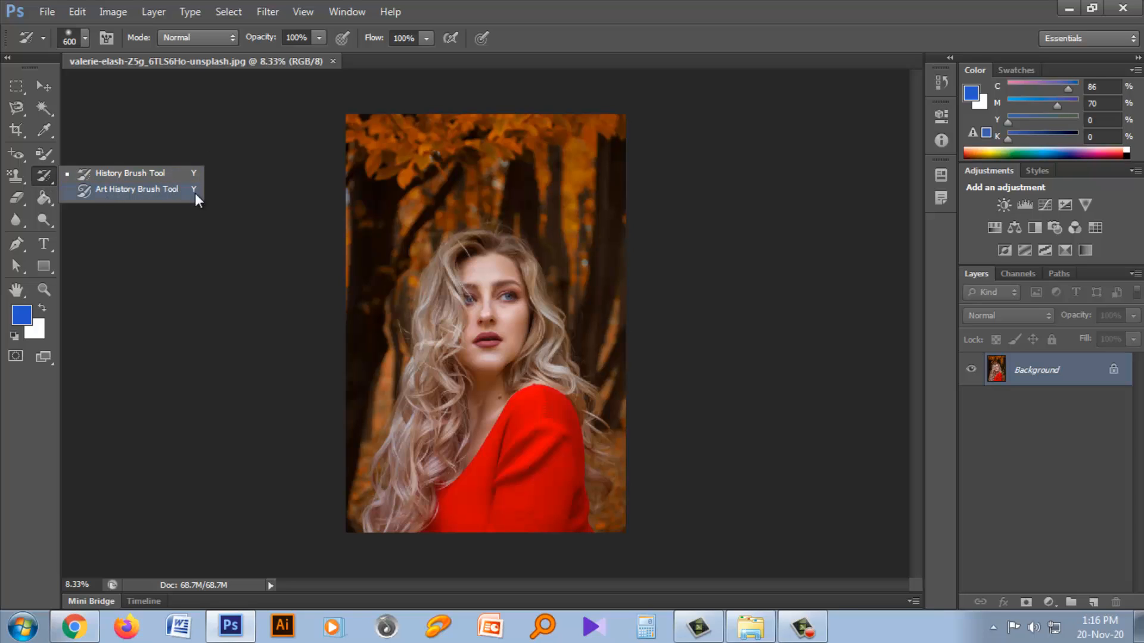
pyautogui.press('y')
pyautogui.hotkey('shift', 'y')
pyautogui.click(41, 86)
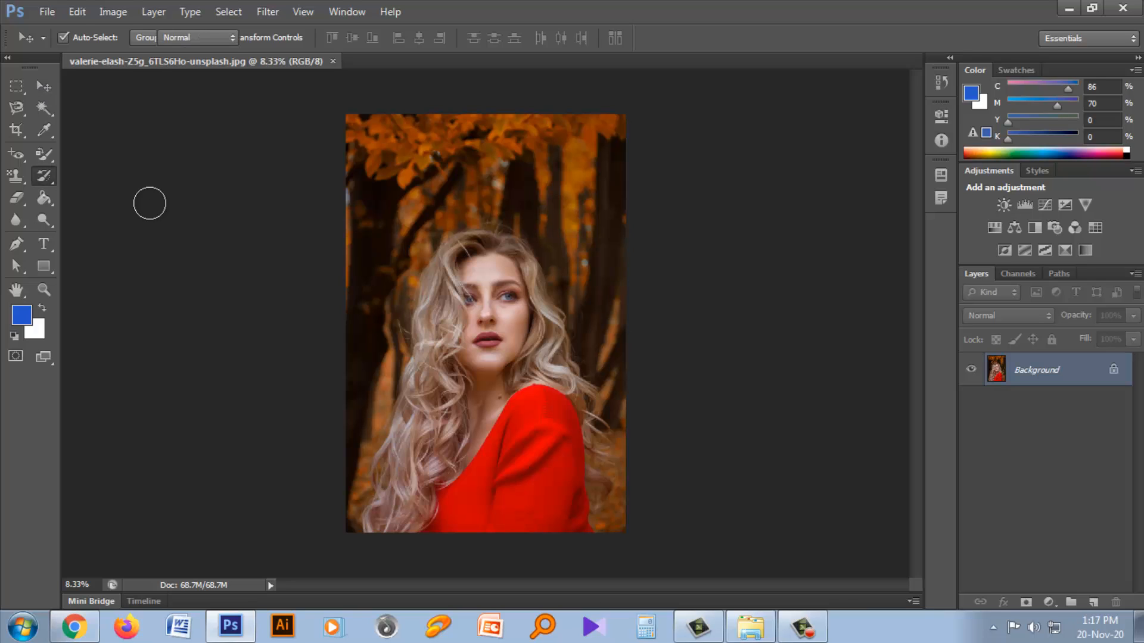
pyautogui.click(45, 176)
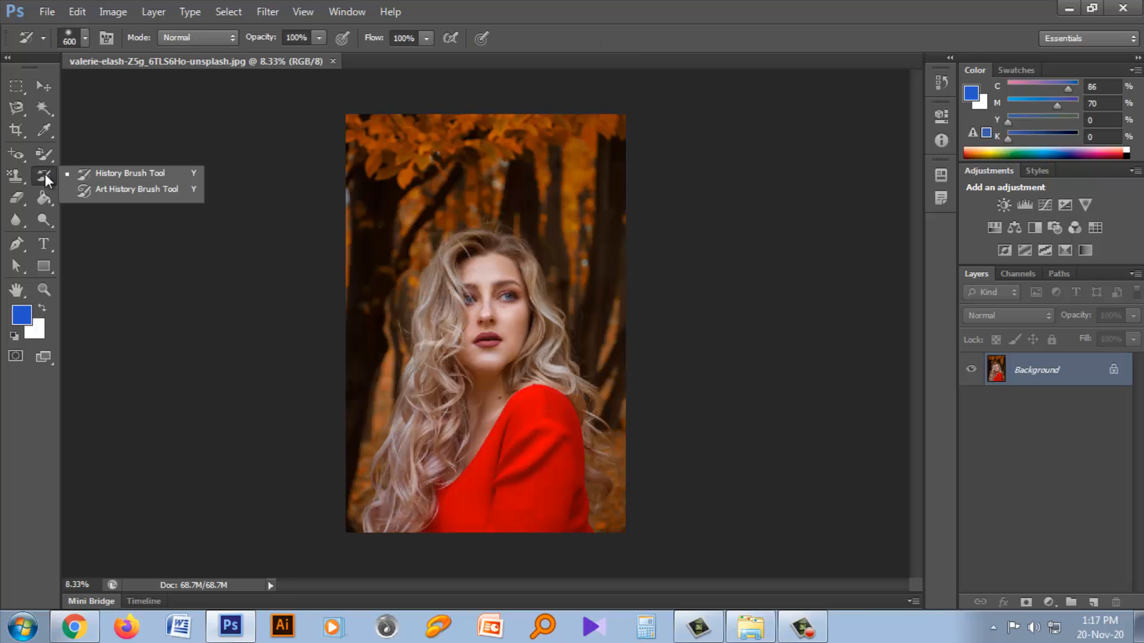
pyautogui.click(152, 188)
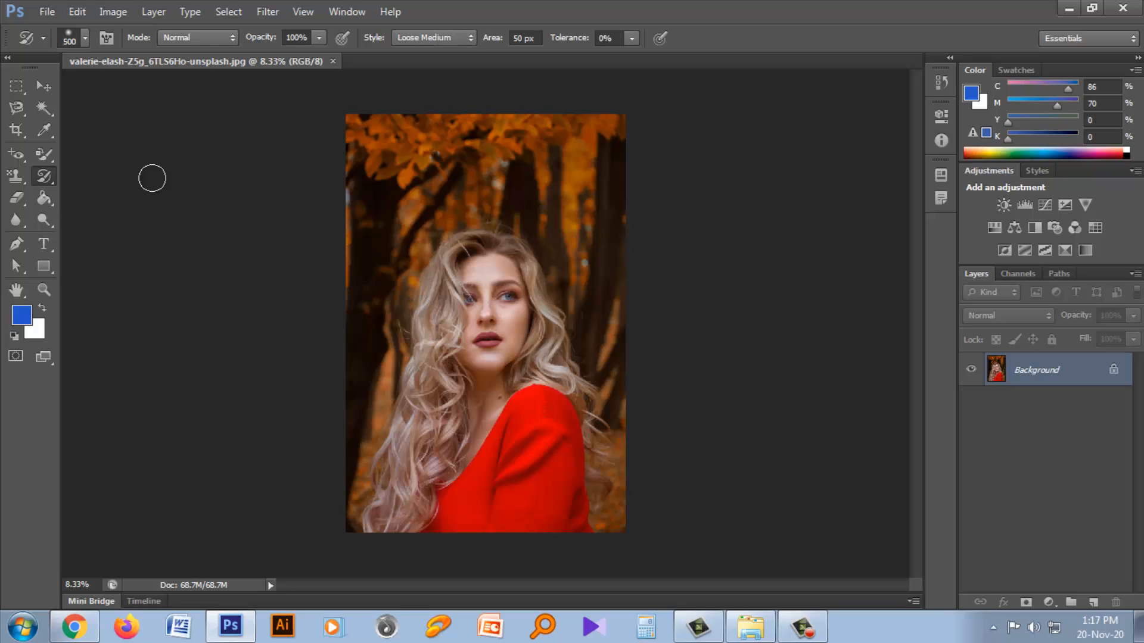
pyautogui.click(49, 176)
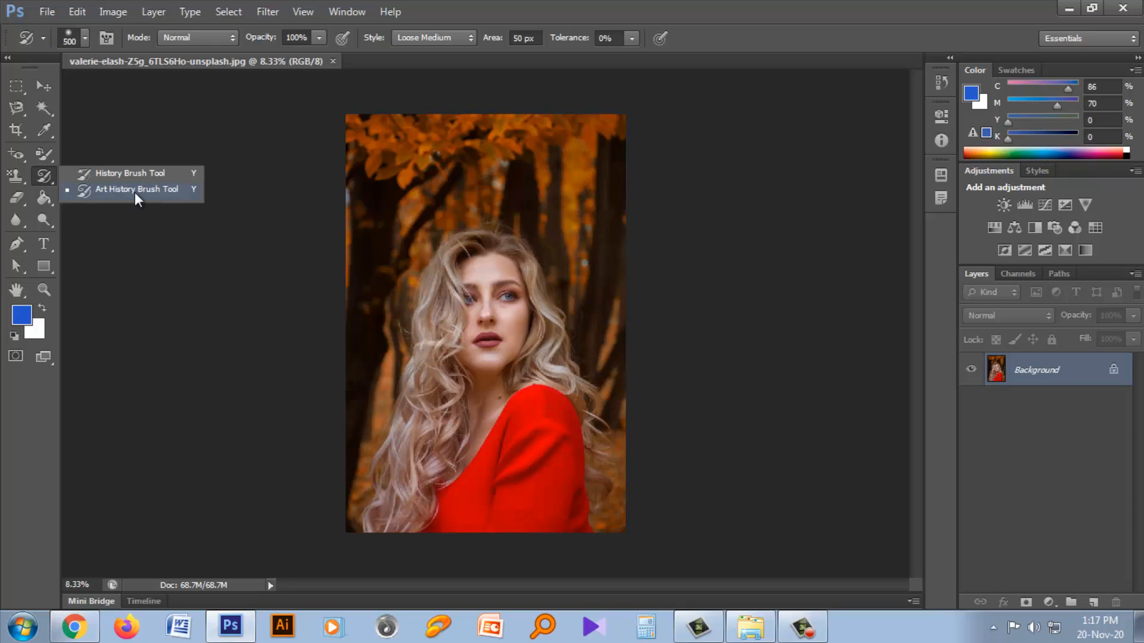
pyautogui.click(127, 174)
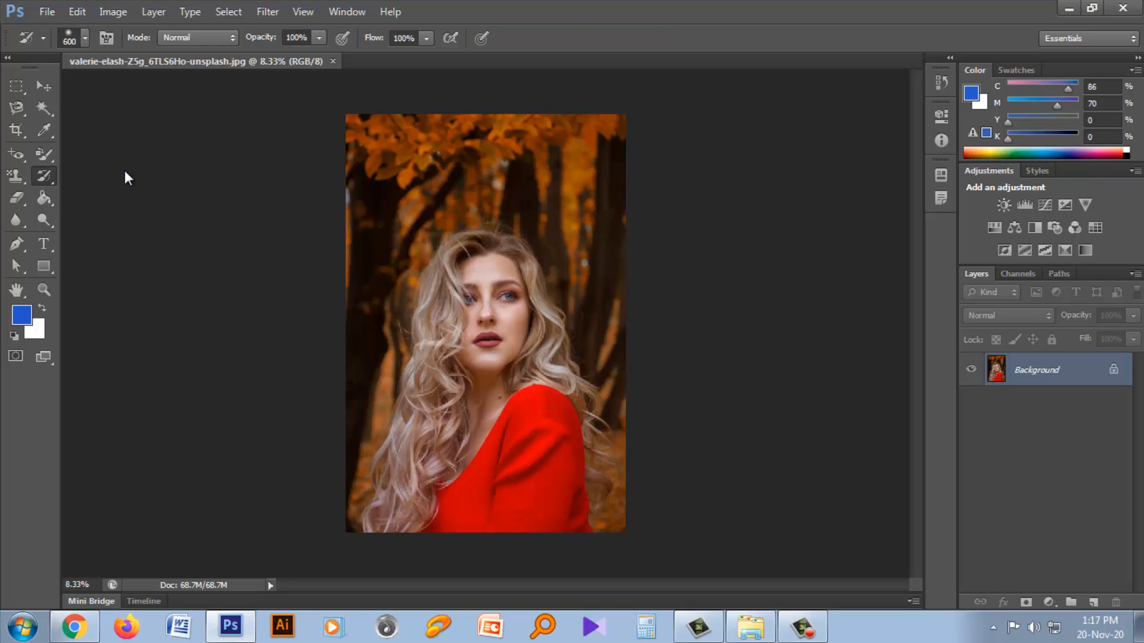
# Step: Show the document's history states and snapshots
pyautogui.click(347, 11)
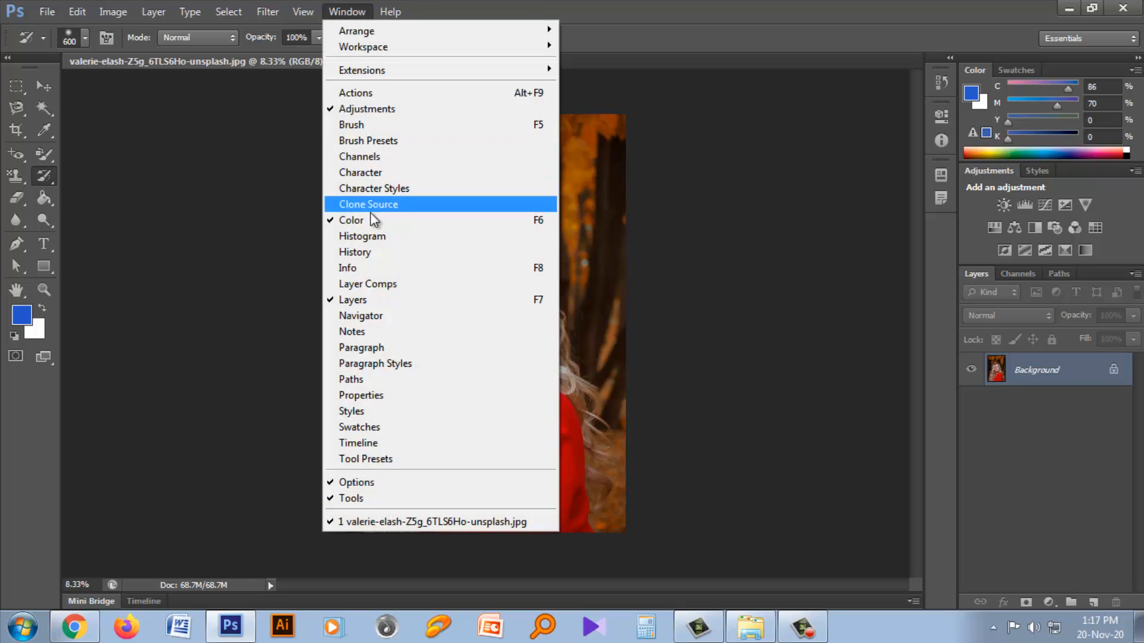
pyautogui.click(367, 252)
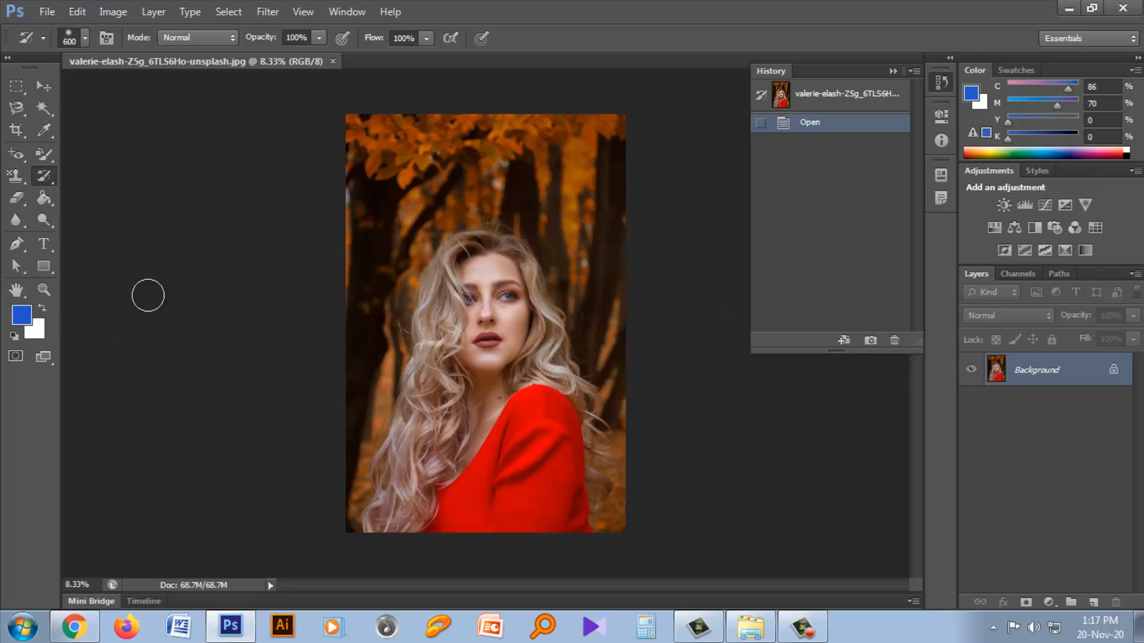
# Step: Recolor the red dress with the blue foreground color using the Color Replacement Tool, and save the state as a history snapshot
pyautogui.moveTo(45, 159); pyautogui.dragTo(123, 186)
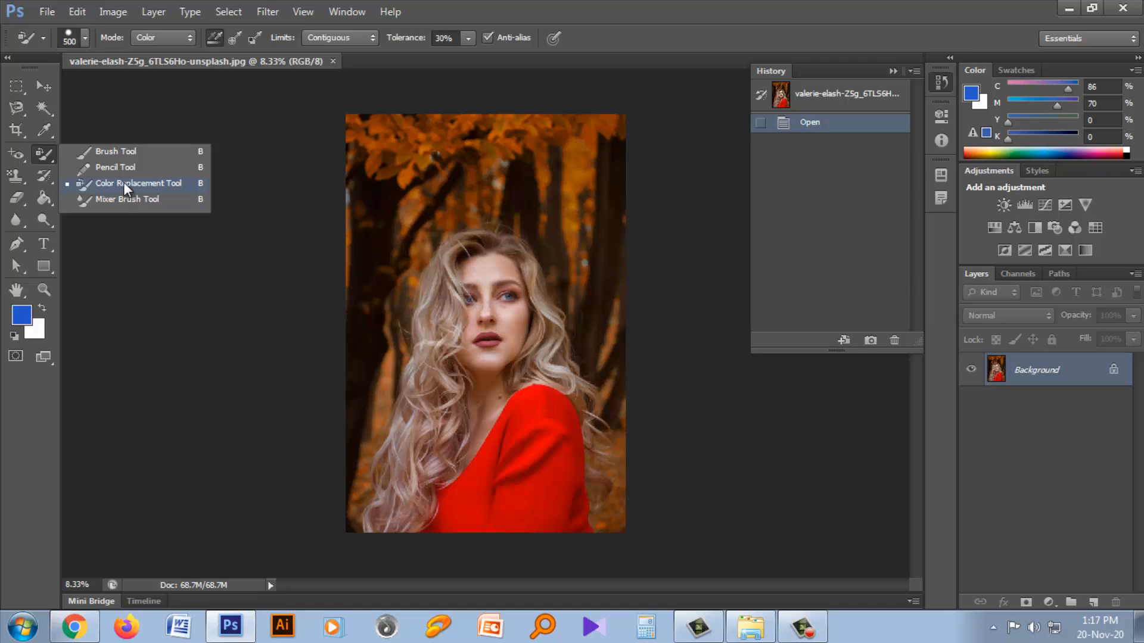
pyautogui.click(125, 182)
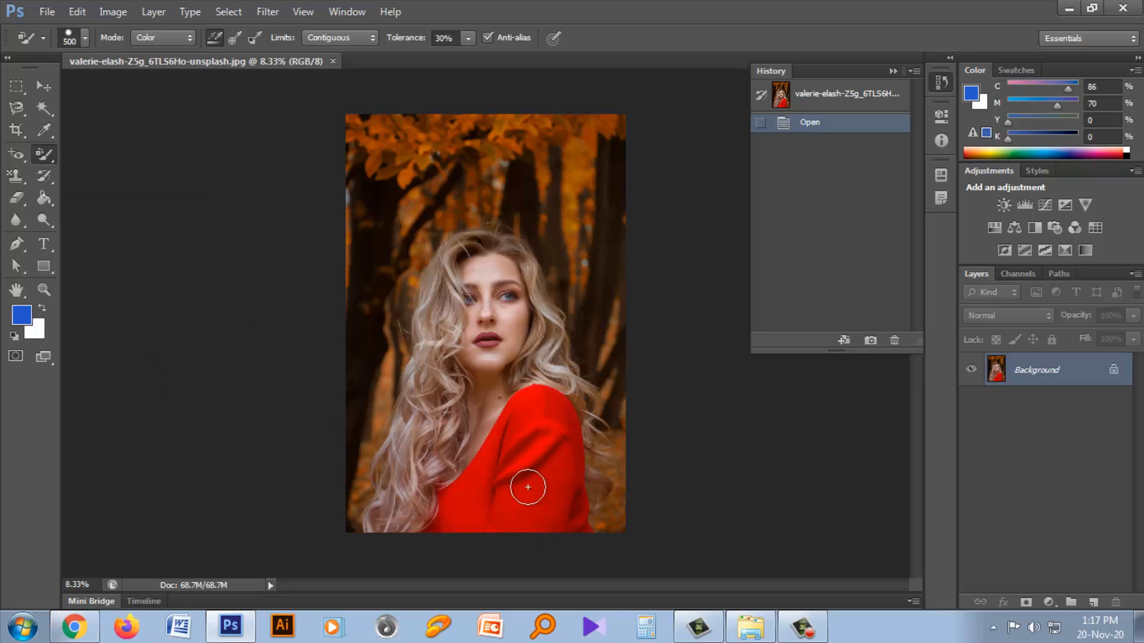
pyautogui.moveTo(536, 409)
pyautogui.mouseDown()
pyautogui.moveTo(464, 505)
pyautogui.moveTo(449, 521)
pyautogui.moveTo(490, 473)
pyautogui.moveTo(435, 523)
pyautogui.moveTo(501, 513)
pyautogui.moveTo(474, 521)
pyautogui.moveTo(582, 534)
pyautogui.moveTo(564, 410)
pyautogui.moveTo(536, 396)
pyautogui.moveTo(497, 442)
pyautogui.moveTo(476, 498)
pyautogui.moveTo(548, 427)
pyautogui.moveTo(510, 482)
pyautogui.moveTo(545, 433)
pyautogui.moveTo(524, 501)
pyautogui.moveTo(548, 446)
pyautogui.moveTo(563, 507)
pyautogui.moveTo(544, 427)
pyautogui.moveTo(490, 504)
pyautogui.moveTo(542, 428)
pyautogui.moveTo(549, 504)
pyautogui.mouseUp()
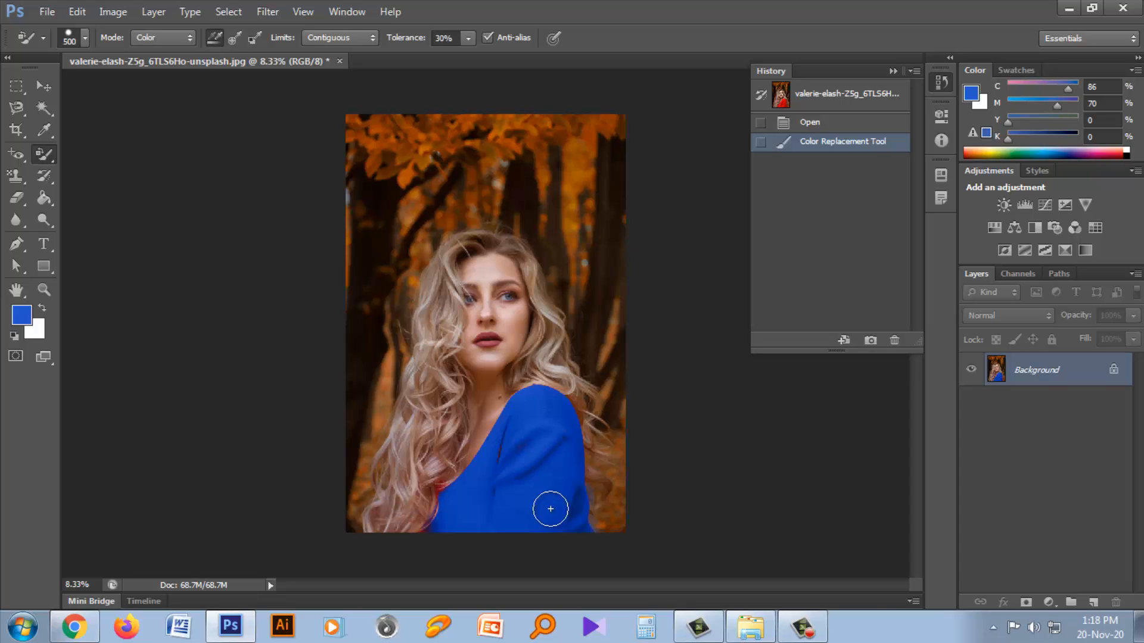
pyautogui.click(870, 340)
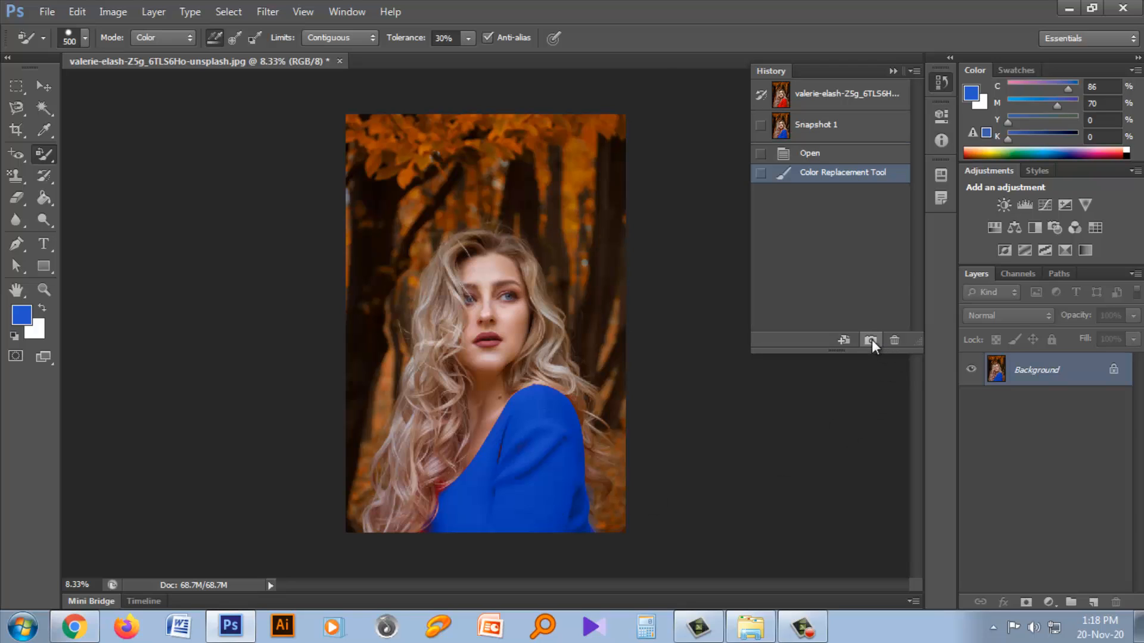
# Step: Set the foreground color to green 1d9b2c
pyautogui.click(22, 314)
pyautogui.click(576, 289)
pyautogui.click(523, 236)
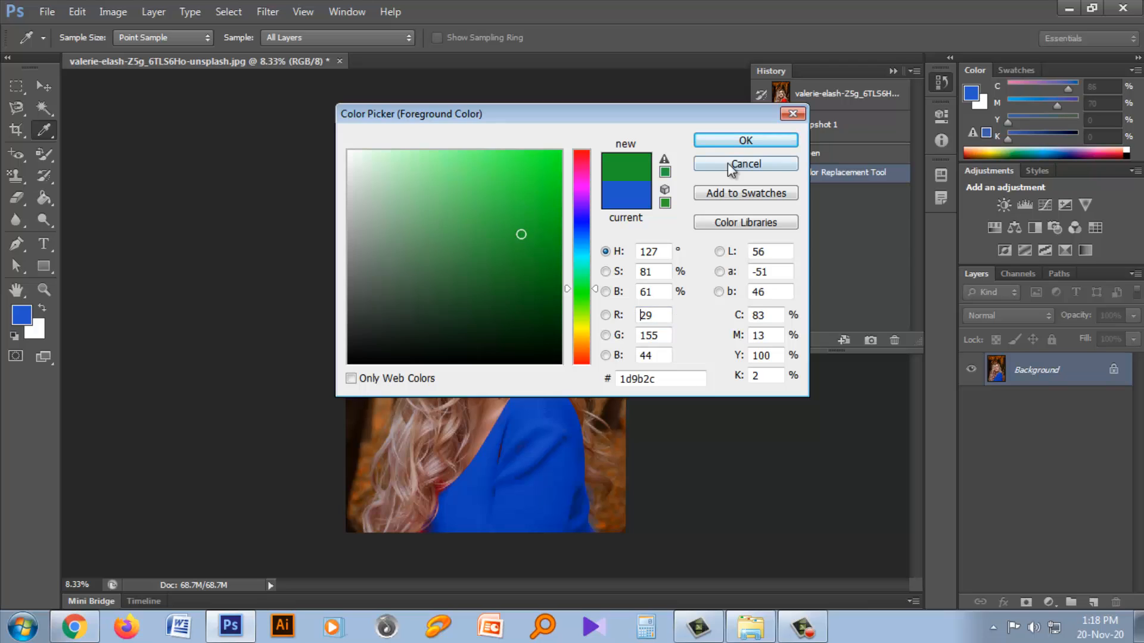
pyautogui.click(745, 140)
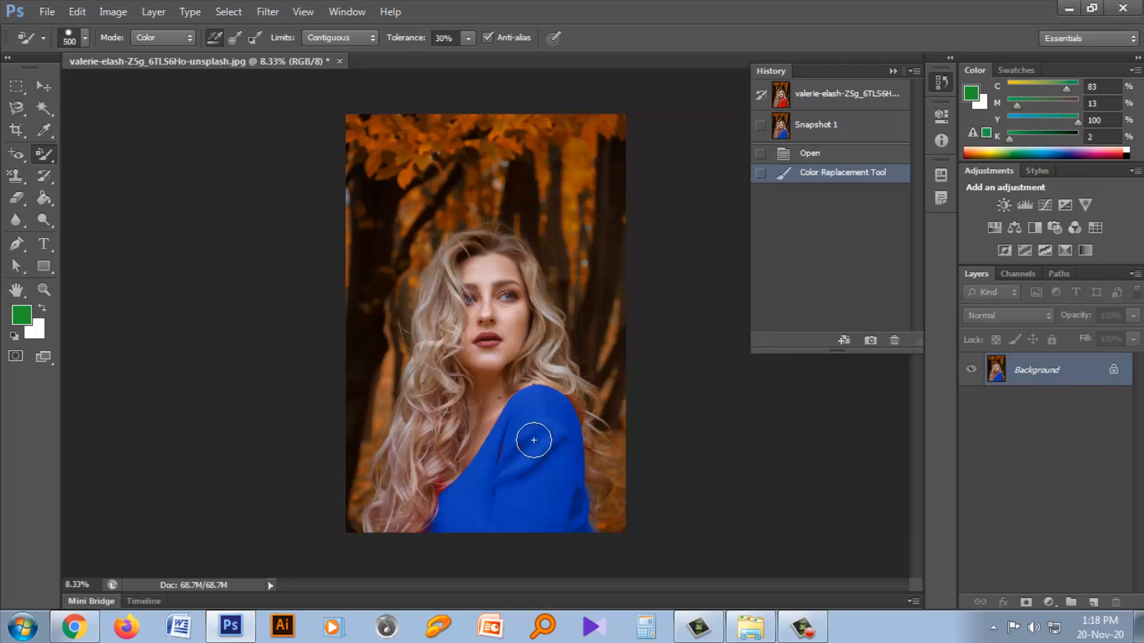
# Step: Recolor the blue dress green with the Color Replacement Tool, and save the state as a second history snapshot
pyautogui.rightClick(44, 153)
pyautogui.click(111, 182)
pyautogui.moveTo(527, 403)
pyautogui.mouseDown()
pyautogui.moveTo(446, 524)
pyautogui.moveTo(526, 411)
pyautogui.moveTo(552, 403)
pyautogui.moveTo(580, 508)
pyautogui.moveTo(551, 430)
pyautogui.moveTo(485, 498)
pyautogui.moveTo(523, 462)
pyautogui.moveTo(556, 514)
pyautogui.moveTo(529, 452)
pyautogui.moveTo(538, 398)
pyautogui.moveTo(443, 530)
pyautogui.mouseUp()
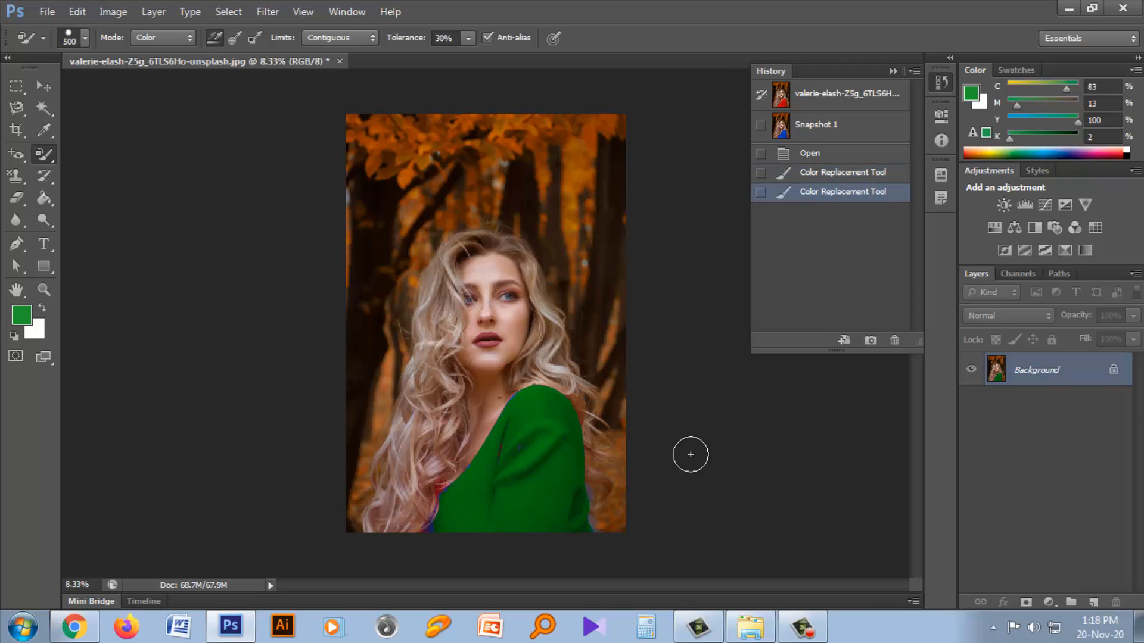
pyautogui.click(870, 340)
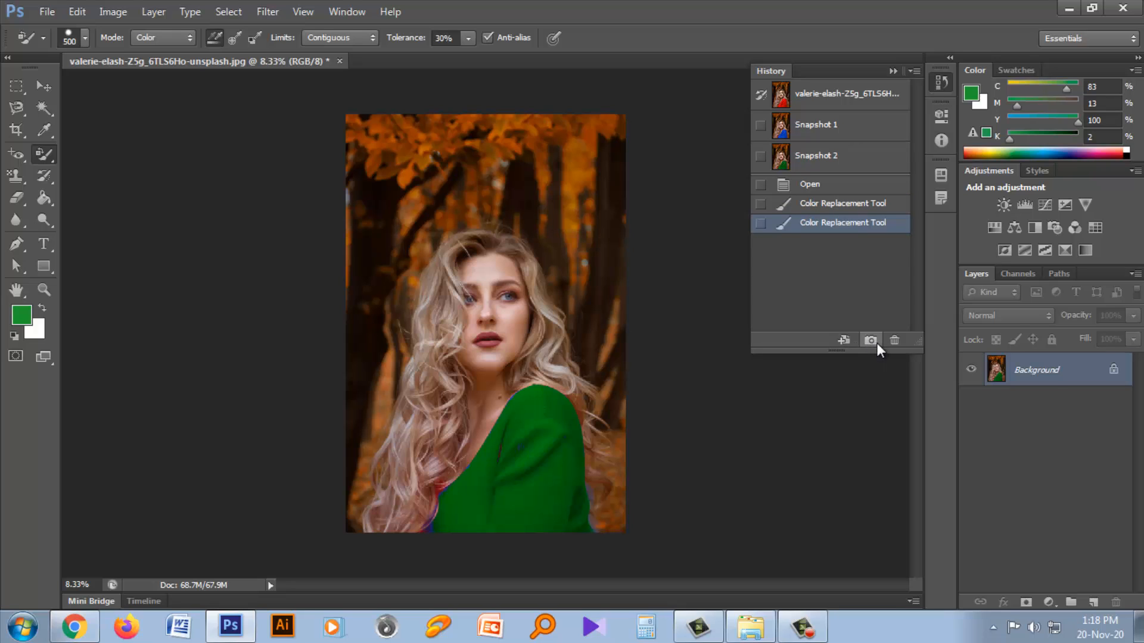
# Step: Compare Snapshot 1 with Snapshot 2, and from Snapshot 2 paint the dress back to its original red with the History Brush
pyautogui.click(824, 128)
pyautogui.click(813, 160)
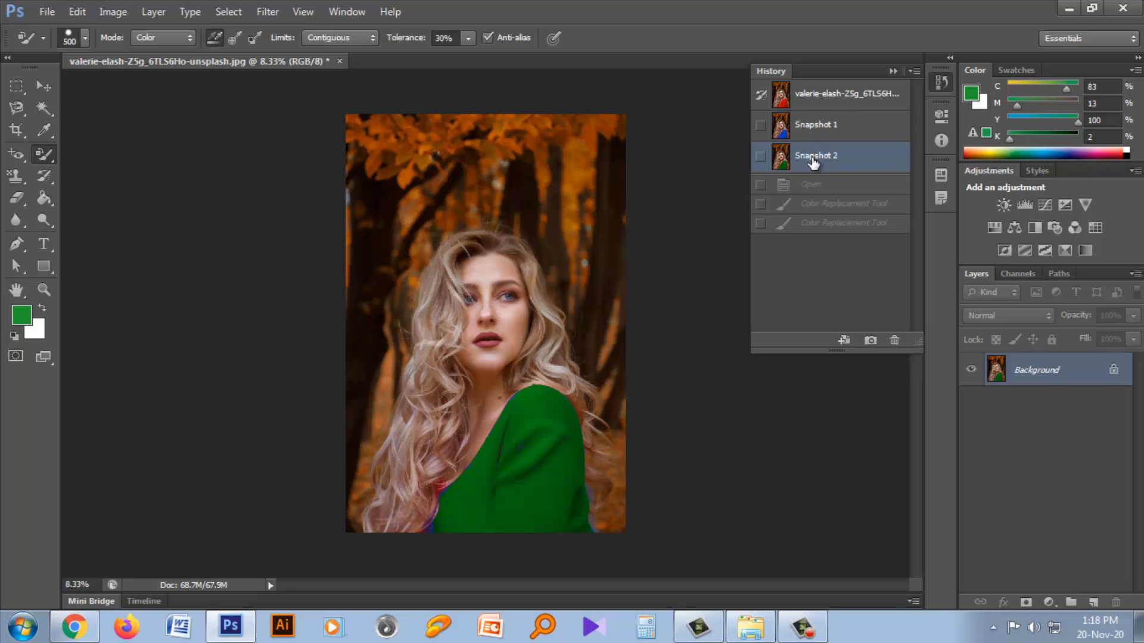
pyautogui.click(46, 181)
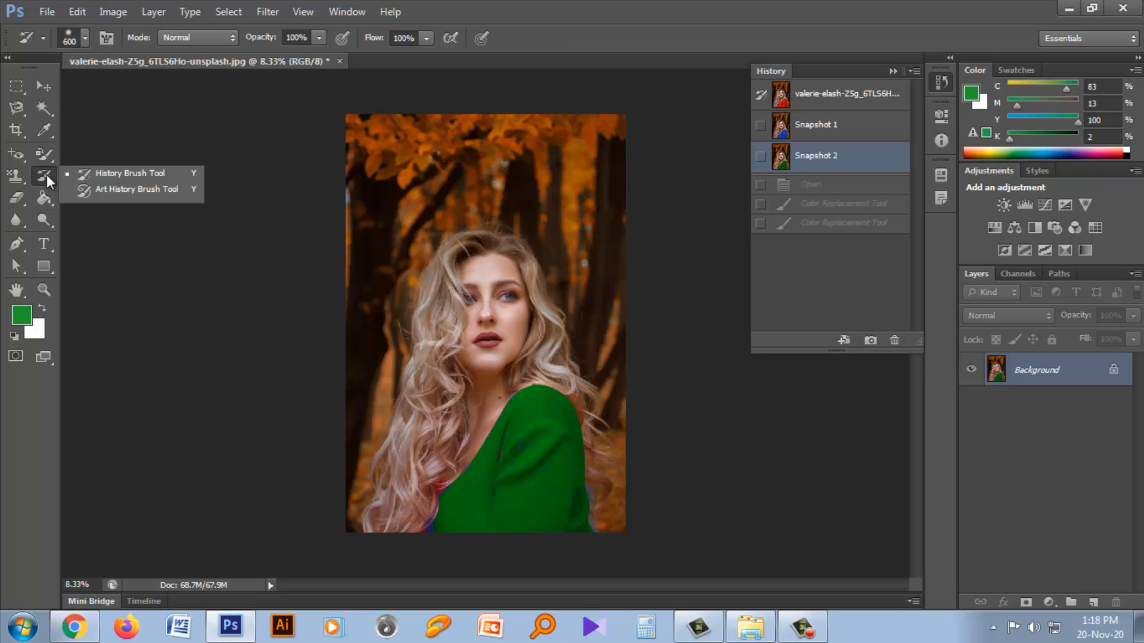
pyautogui.click(109, 172)
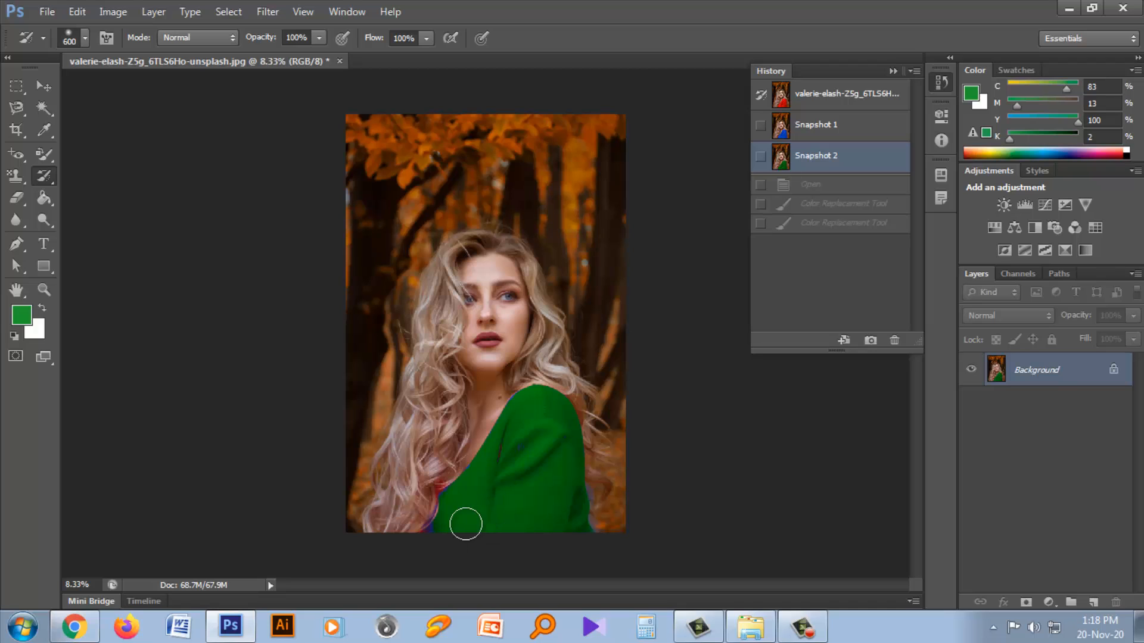
pyautogui.moveTo(466, 524)
pyautogui.mouseDown()
pyautogui.moveTo(520, 404)
pyautogui.moveTo(436, 524)
pyautogui.moveTo(505, 474)
pyautogui.moveTo(546, 400)
pyautogui.moveTo(525, 436)
pyautogui.moveTo(546, 402)
pyautogui.moveTo(559, 475)
pyautogui.moveTo(571, 476)
pyautogui.moveTo(561, 412)
pyautogui.moveTo(579, 534)
pyautogui.moveTo(511, 534)
pyautogui.moveTo(541, 493)
pyautogui.moveTo(477, 535)
pyautogui.moveTo(517, 502)
pyautogui.moveTo(440, 539)
pyautogui.moveTo(530, 447)
pyautogui.moveTo(542, 518)
pyautogui.moveTo(566, 525)
pyautogui.moveTo(524, 405)
pyautogui.mouseUp()
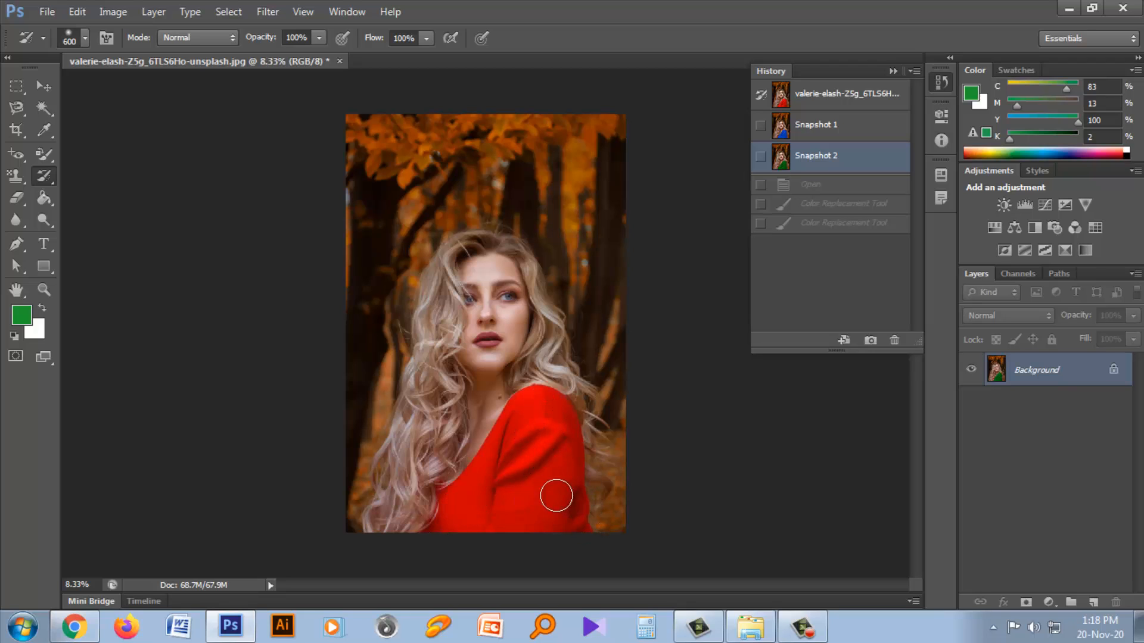
pyautogui.moveTo(556, 495); pyautogui.dragTo(544, 510)
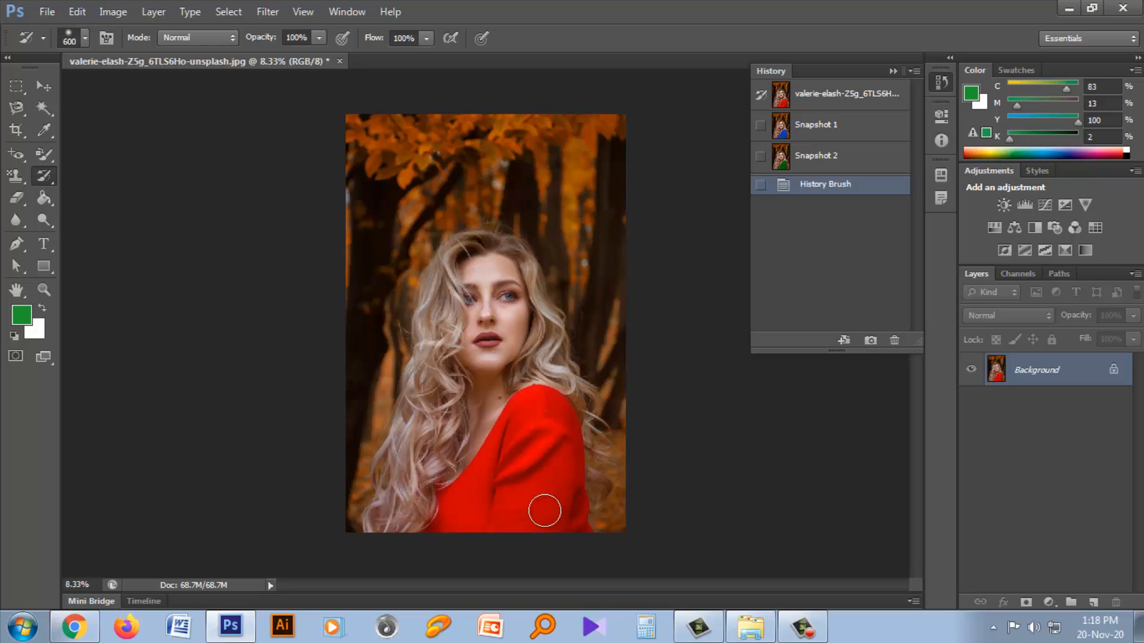
# Step: Paint over the forest background on both sides of the woman with the Art History Brush in the Loose Medium style
pyautogui.rightClick(45, 177)
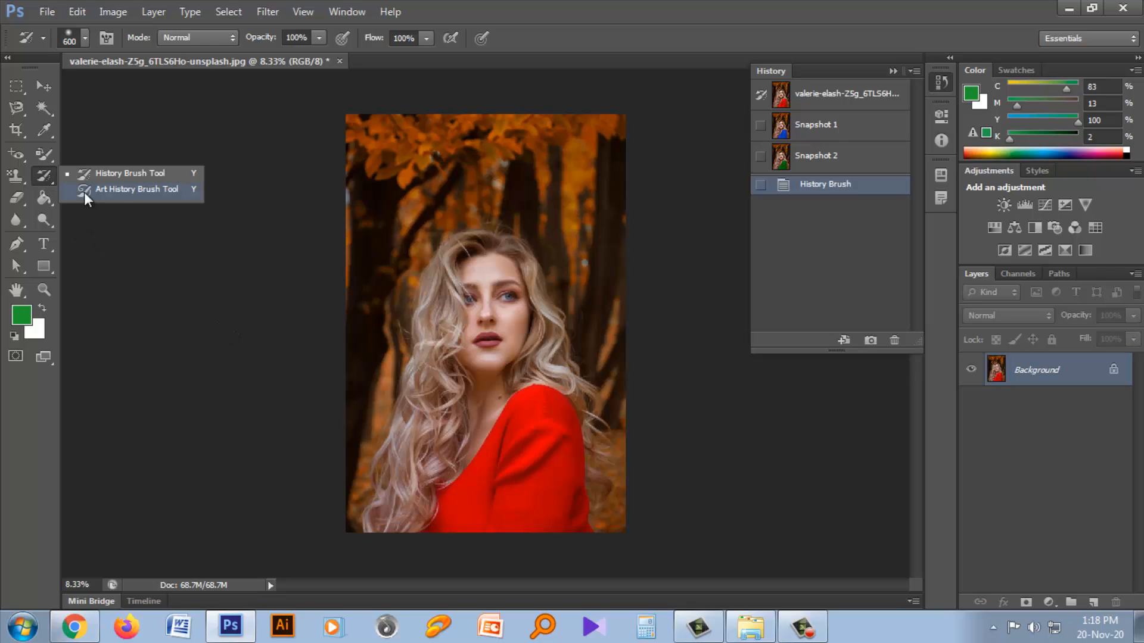
pyautogui.click(116, 189)
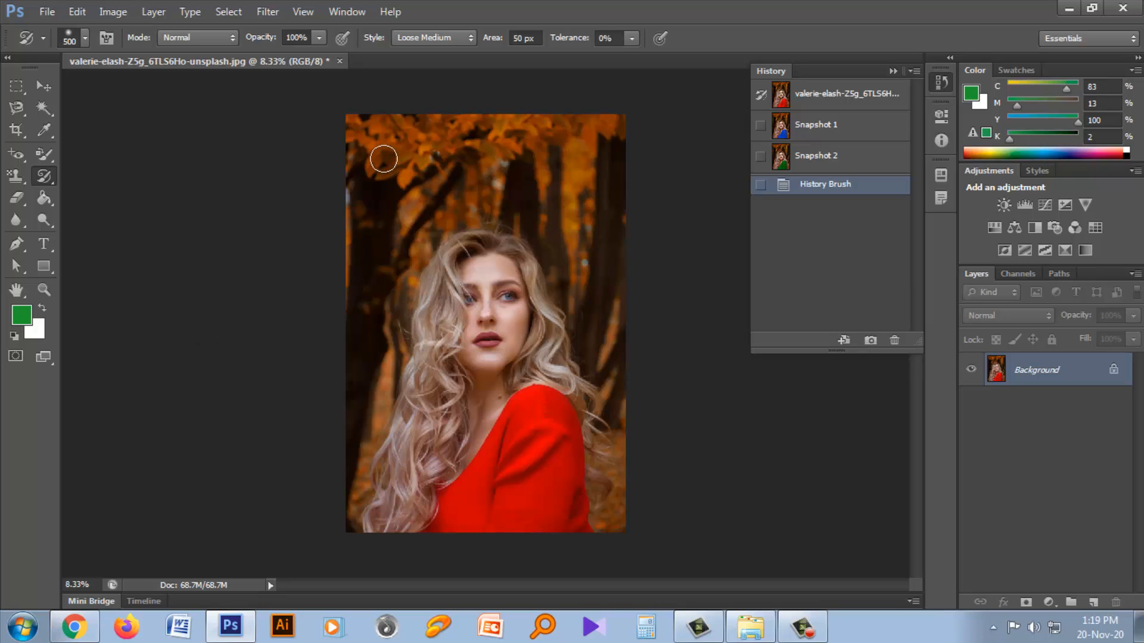
pyautogui.moveTo(377, 153)
pyautogui.mouseDown()
pyautogui.moveTo(378, 199)
pyautogui.moveTo(396, 161)
pyautogui.mouseUp()
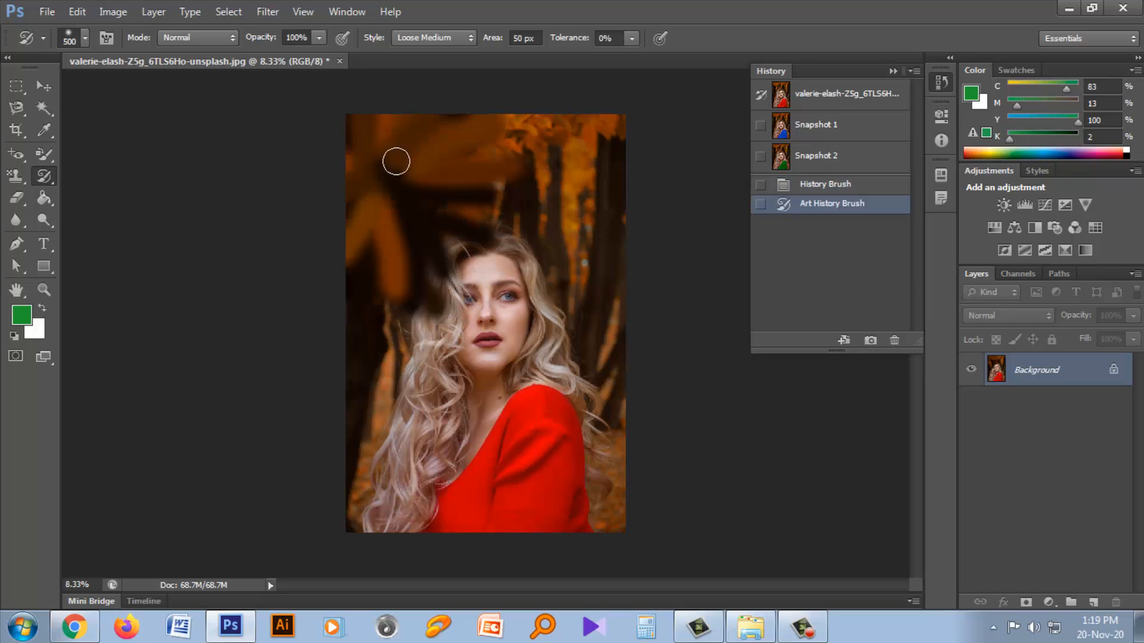
pyautogui.moveTo(556, 153); pyautogui.dragTo(600, 253)
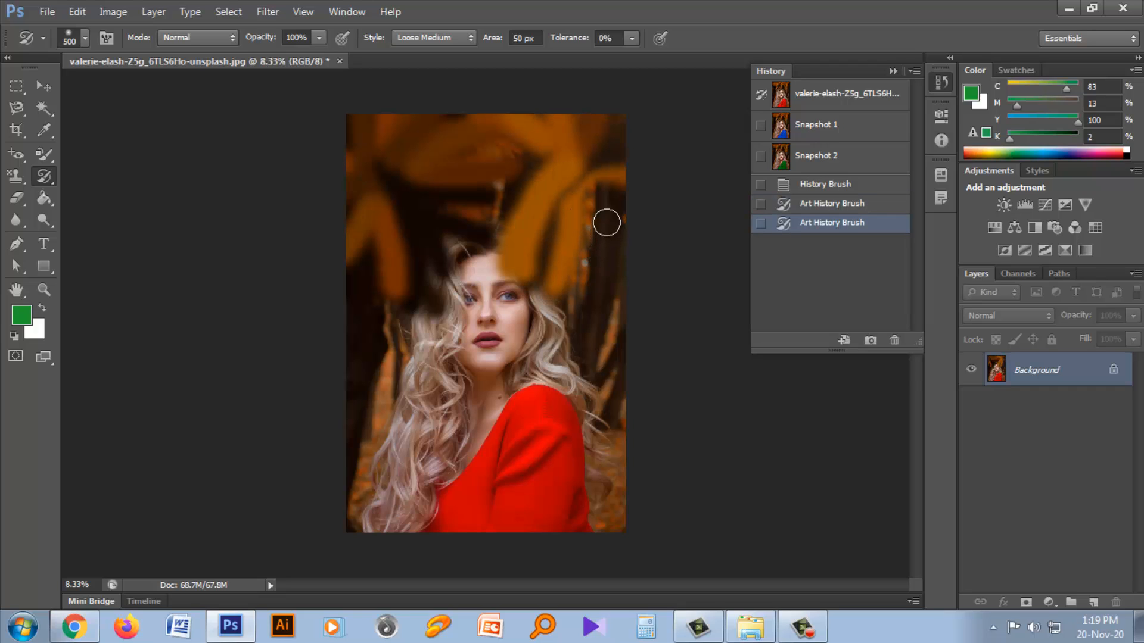
pyautogui.moveTo(607, 213)
pyautogui.mouseDown()
pyautogui.moveTo(613, 242)
pyautogui.moveTo(608, 221)
pyautogui.mouseUp()
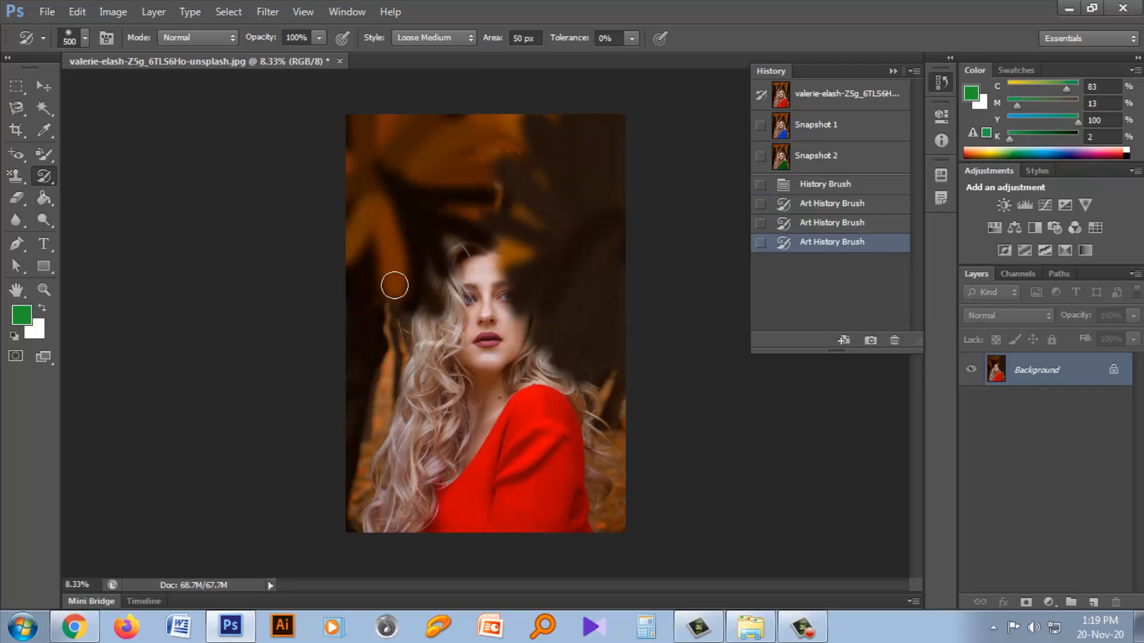
pyautogui.moveTo(368, 331); pyautogui.dragTo(393, 453)
# Step: Set the Art History Brush style to Tight Short and paint across the background above and beside the woman
pyautogui.click(457, 37)
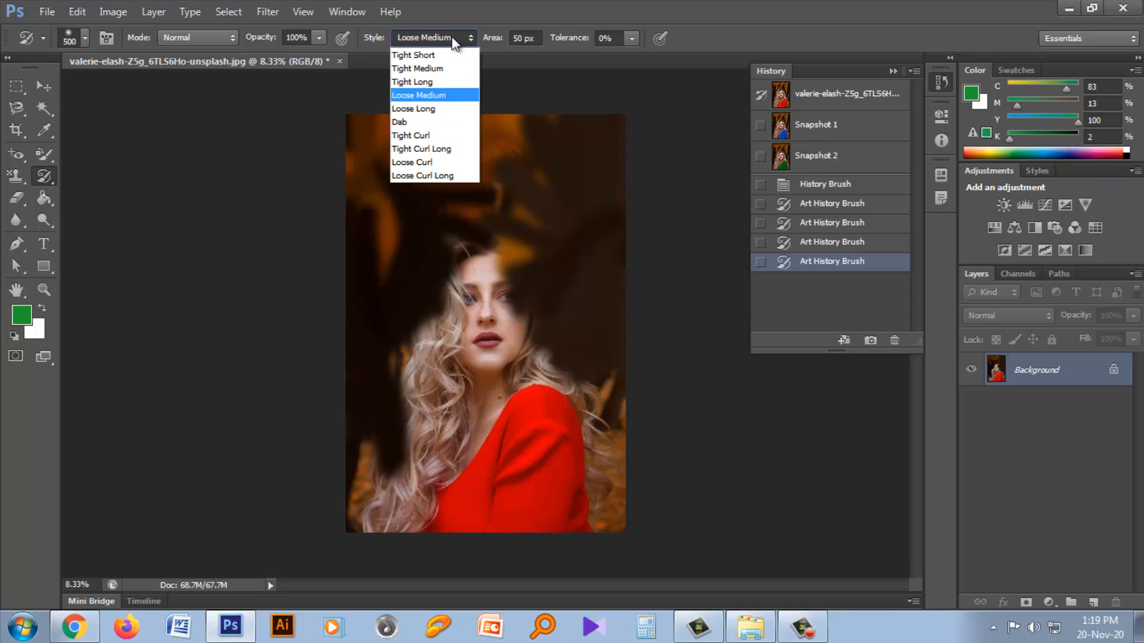
pyautogui.click(432, 55)
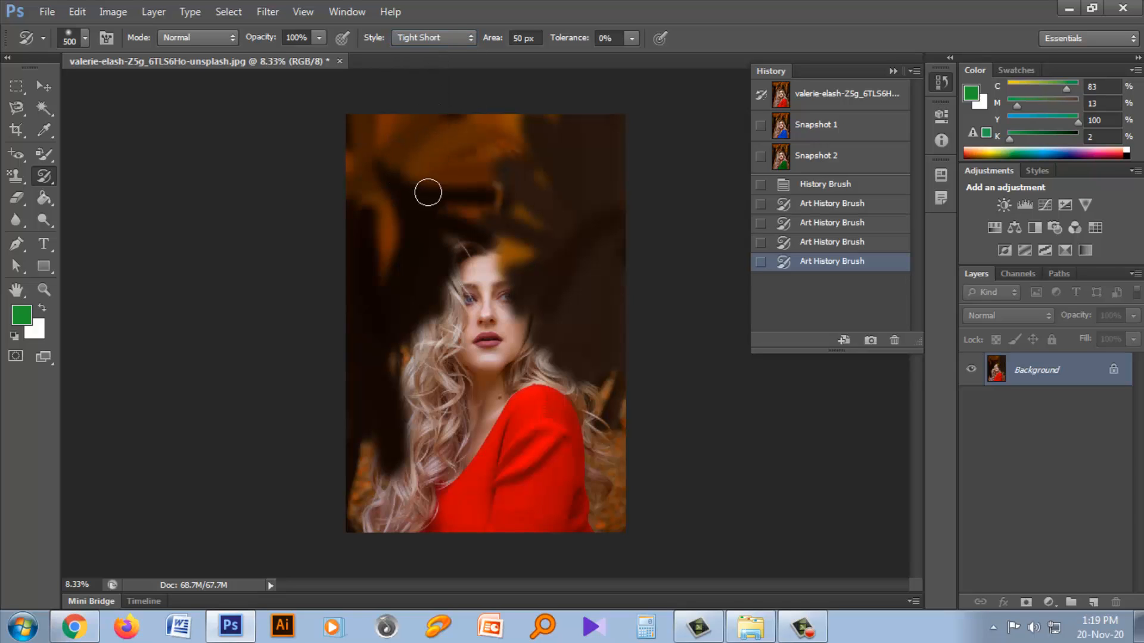
pyautogui.moveTo(427, 191)
pyautogui.mouseDown()
pyautogui.moveTo(479, 184)
pyautogui.moveTo(543, 249)
pyautogui.moveTo(614, 459)
pyautogui.moveTo(581, 201)
pyautogui.moveTo(598, 257)
pyautogui.moveTo(571, 199)
pyautogui.mouseUp()
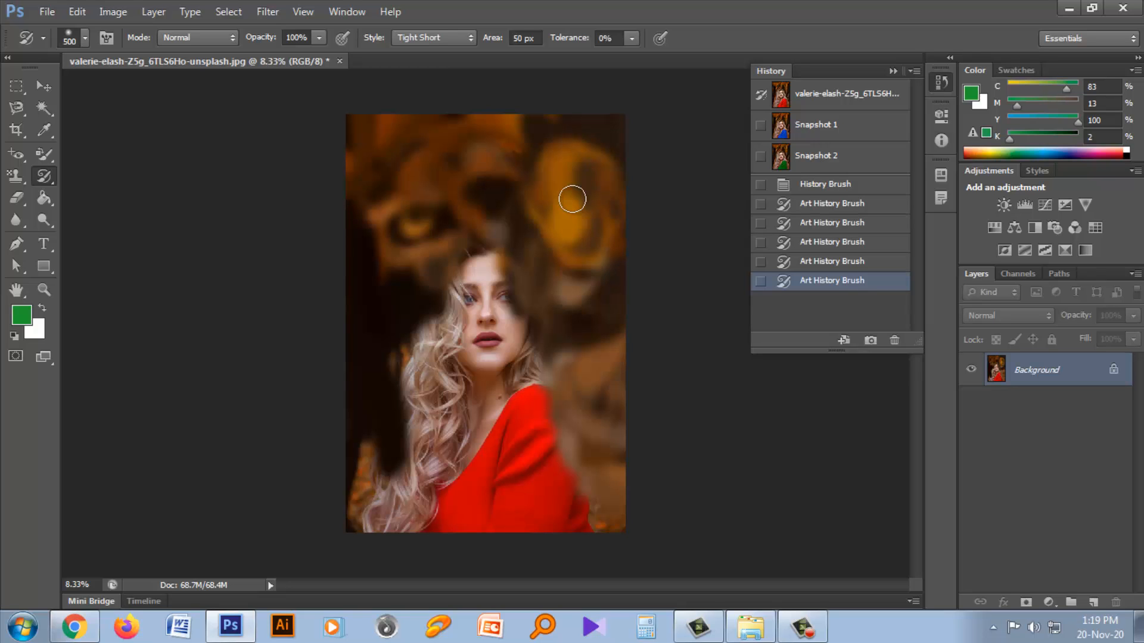
pyautogui.click(802, 625)
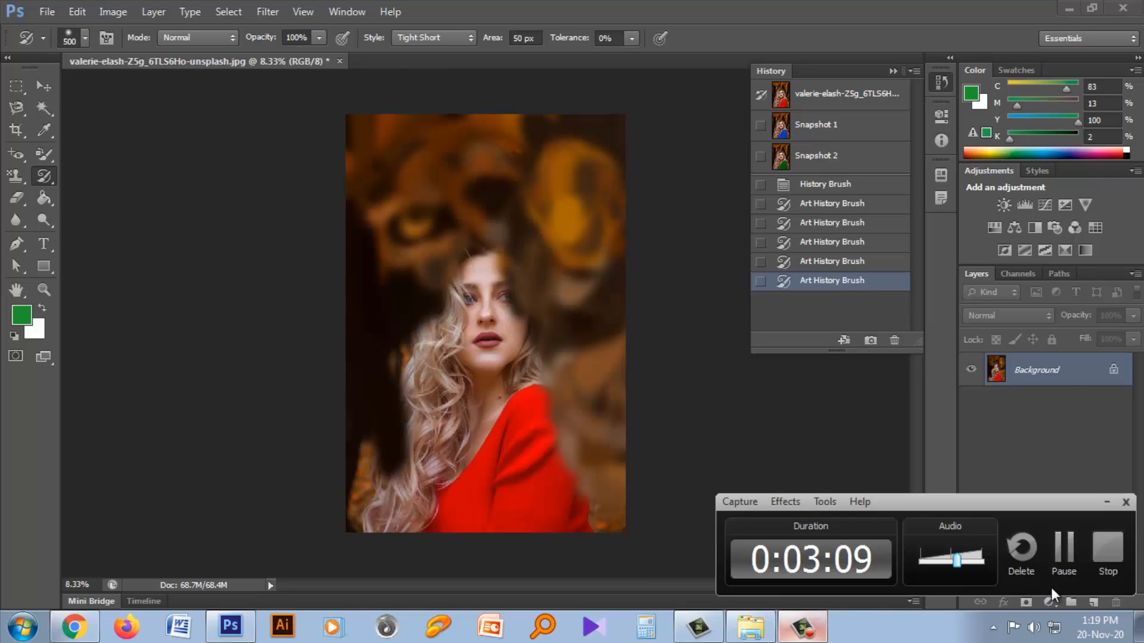